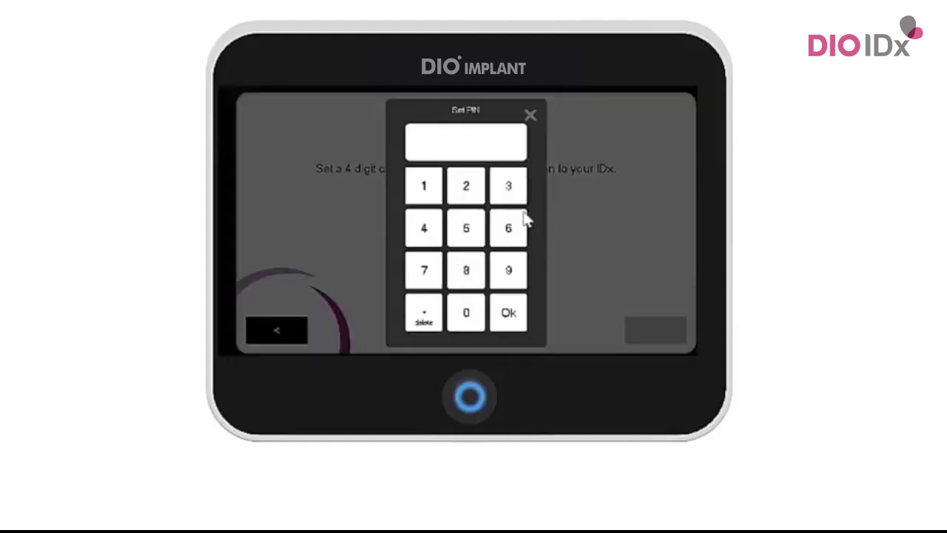
# - Set a 4-digit PIN, repeat it to verify, and accept it
pyautogui.click(468, 314)
pyautogui.click(468, 314)
pyautogui.click(468, 313)
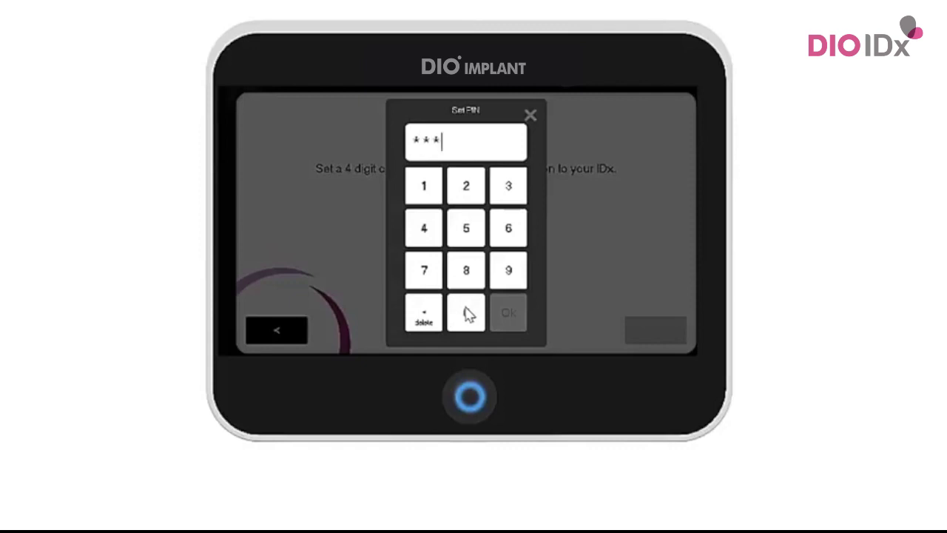
pyautogui.click(468, 313)
pyautogui.click(519, 325)
pyautogui.click(509, 252)
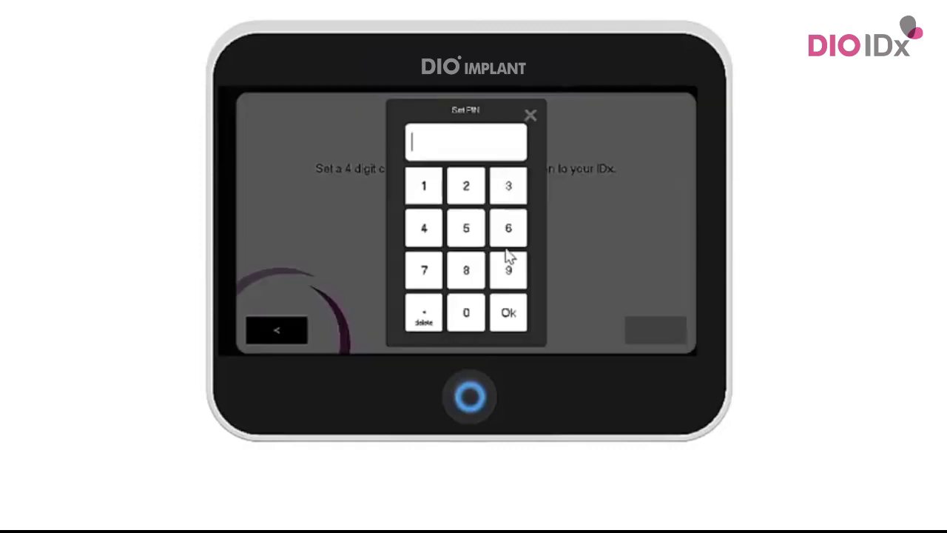
pyautogui.click(470, 313)
pyautogui.click(469, 313)
pyautogui.click(469, 313)
pyautogui.click(469, 313)
pyautogui.click(508, 316)
pyautogui.click(650, 338)
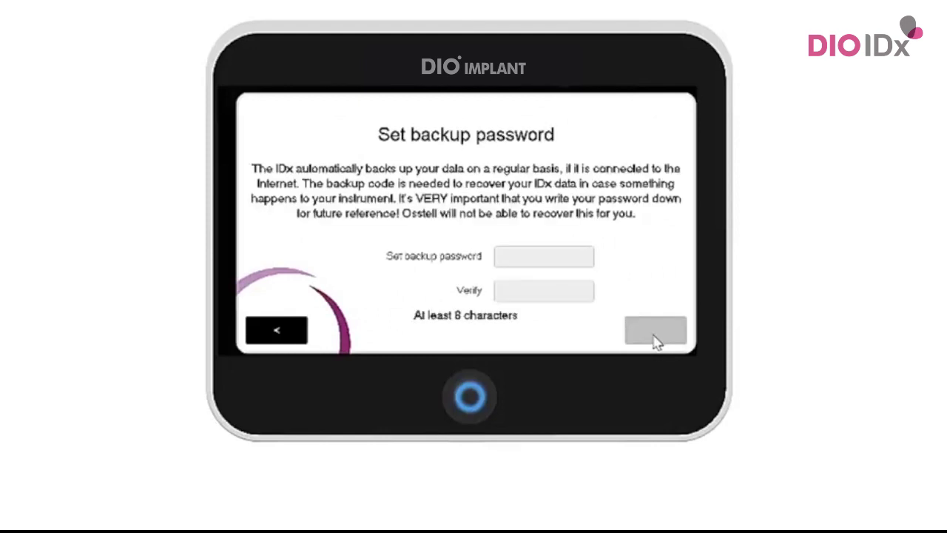
# - Enter an 8-character backup password
pyautogui.click(517, 265)
pyautogui.click(260, 180)
pyautogui.click(314, 184)
pyautogui.click(346, 182)
pyautogui.click(383, 186)
pyautogui.click(442, 195)
pyautogui.click(479, 194)
pyautogui.click(522, 194)
pyautogui.click(547, 194)
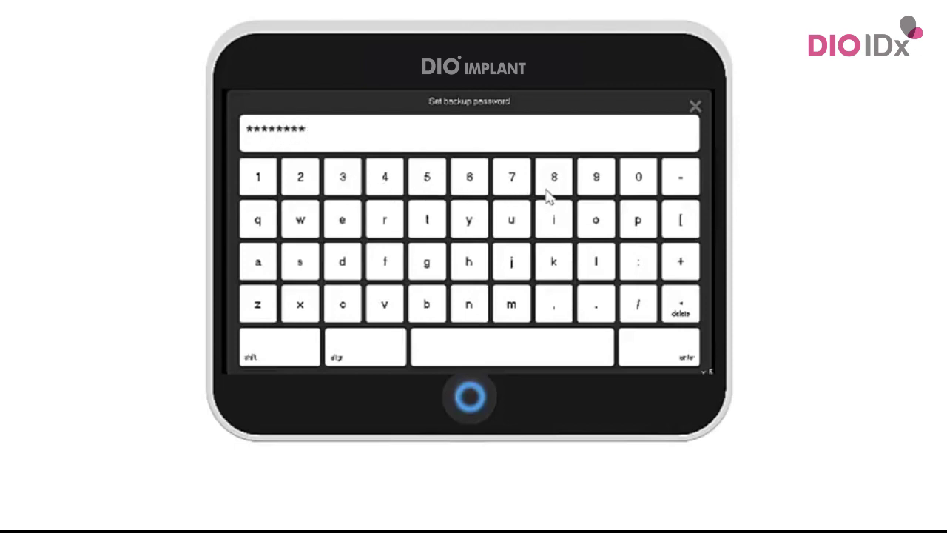
pyautogui.click(655, 359)
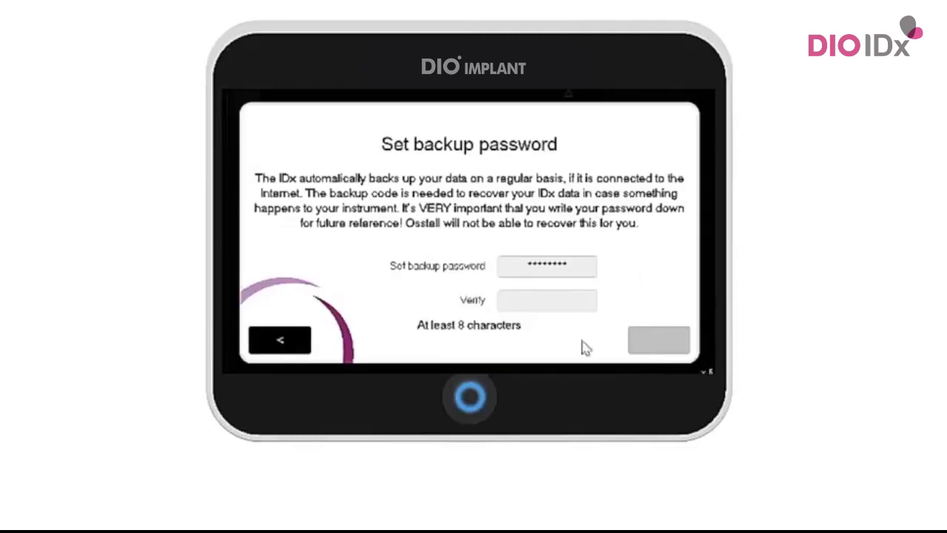
# - Repeat the backup password to verify it and continue to Register IDx
pyautogui.click(516, 300)
pyautogui.click(263, 184)
pyautogui.click(305, 183)
pyautogui.click(346, 186)
pyautogui.click(387, 189)
pyautogui.click(430, 192)
pyautogui.click(475, 189)
pyautogui.click(516, 190)
pyautogui.click(551, 190)
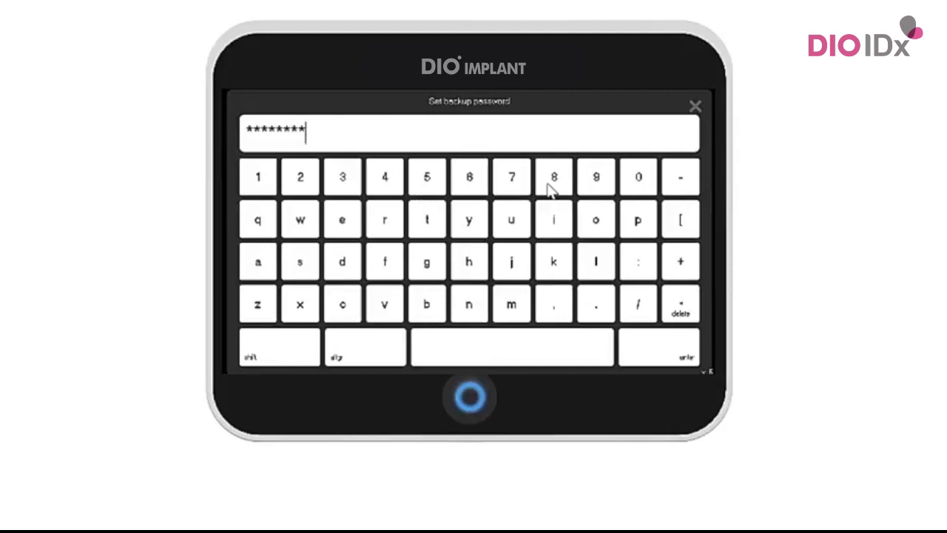
pyautogui.click(642, 311)
pyautogui.click(661, 360)
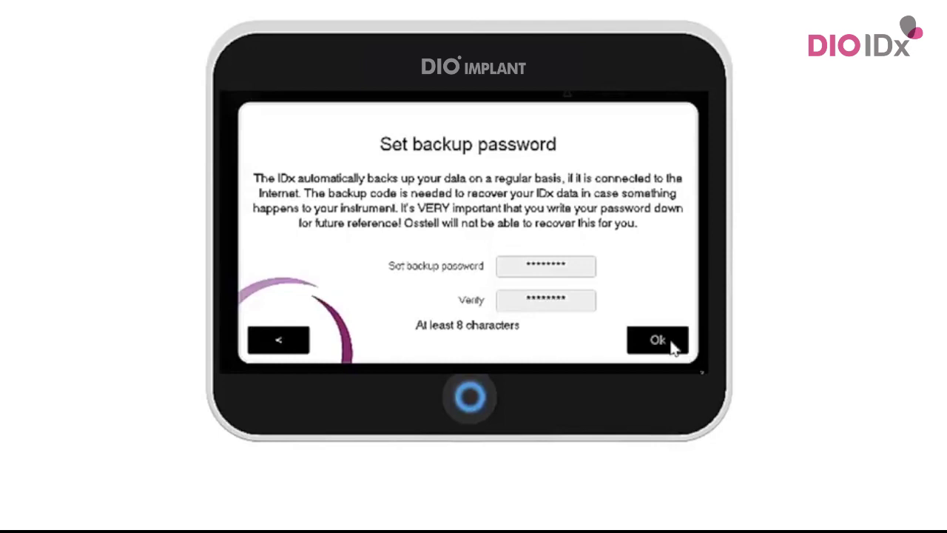
pyautogui.click(671, 344)
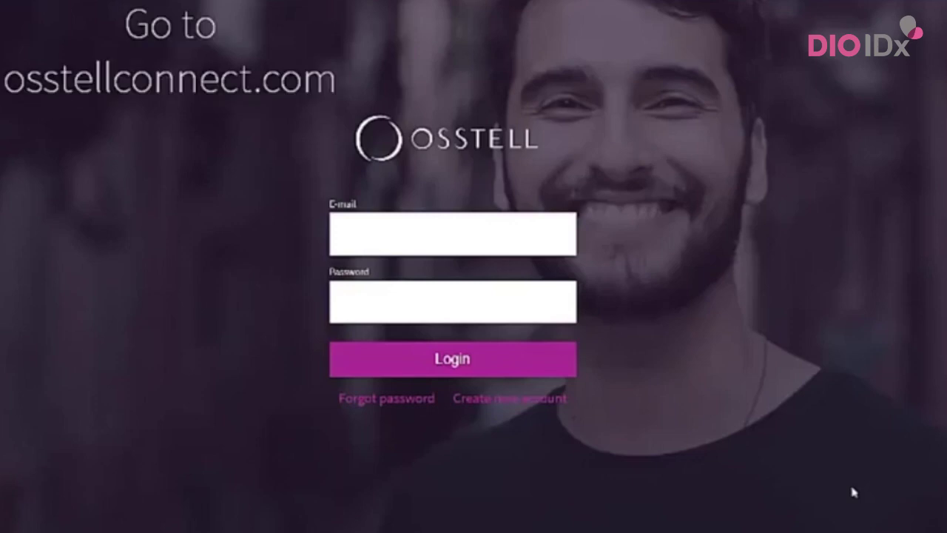
# - Start a new OsstellConnect account with the user's e-mail and a password entered twice
pyautogui.click(500, 402)
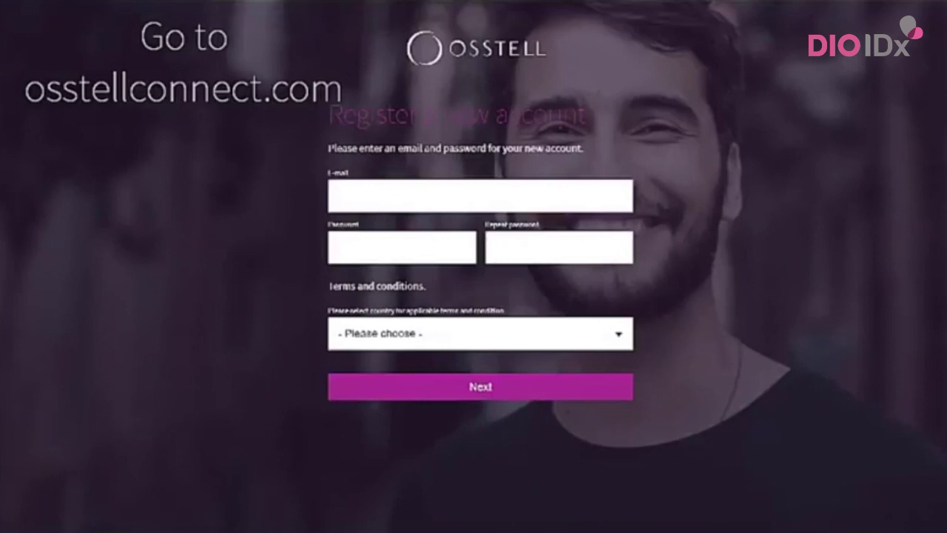
pyautogui.click(555, 200)
pyautogui.click(422, 245)
pyautogui.write('••••••••••')
pyautogui.press('Tab')
pyautogui.write('••••••••••')
# - Choose Sweden as country, accept the terms, register, and open the confirmation email
pyautogui.click(391, 328)
pyautogui.press('s')
pyautogui.scroll(-3, 404, 306)
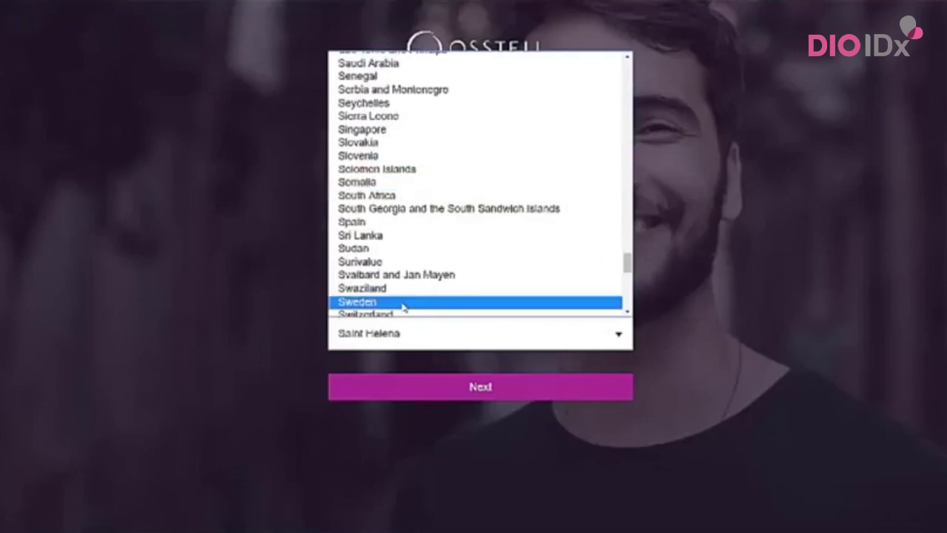
pyautogui.click(403, 302)
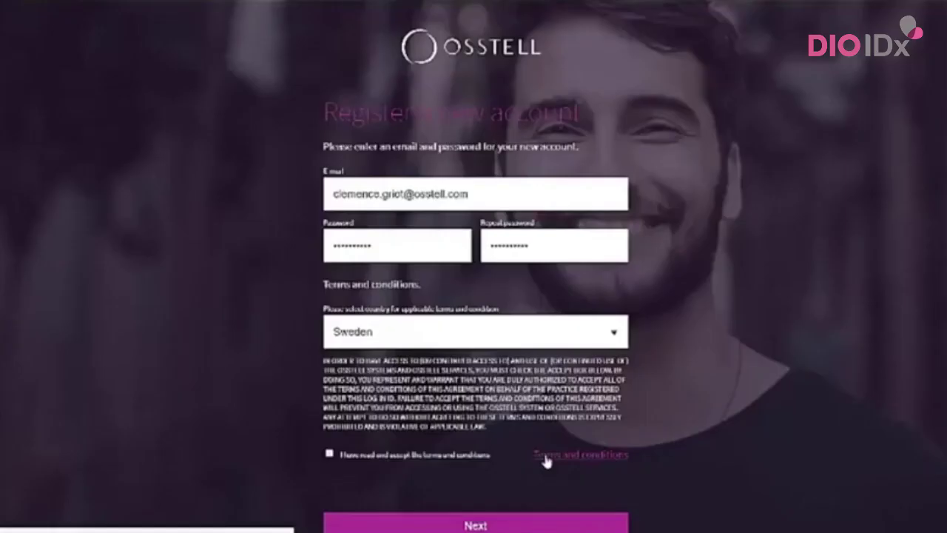
pyautogui.click(330, 455)
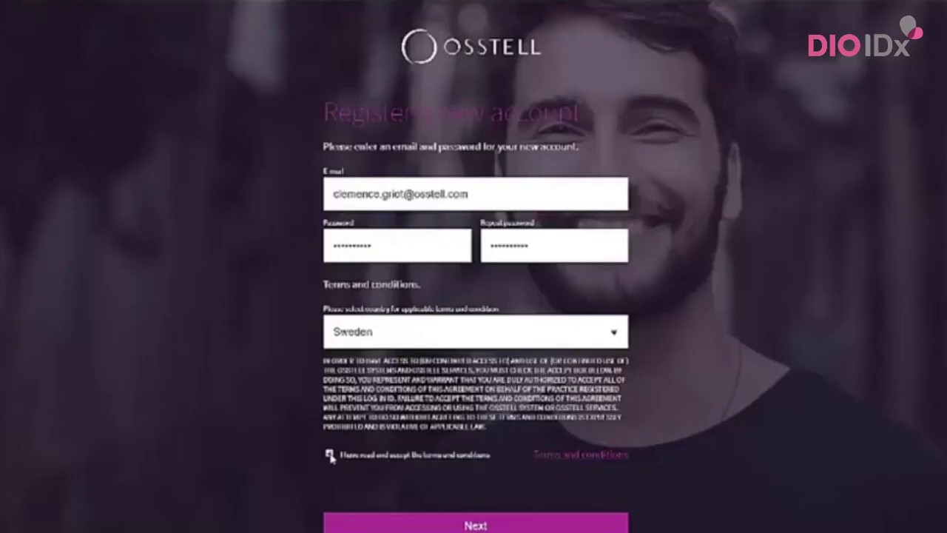
pyautogui.click(356, 525)
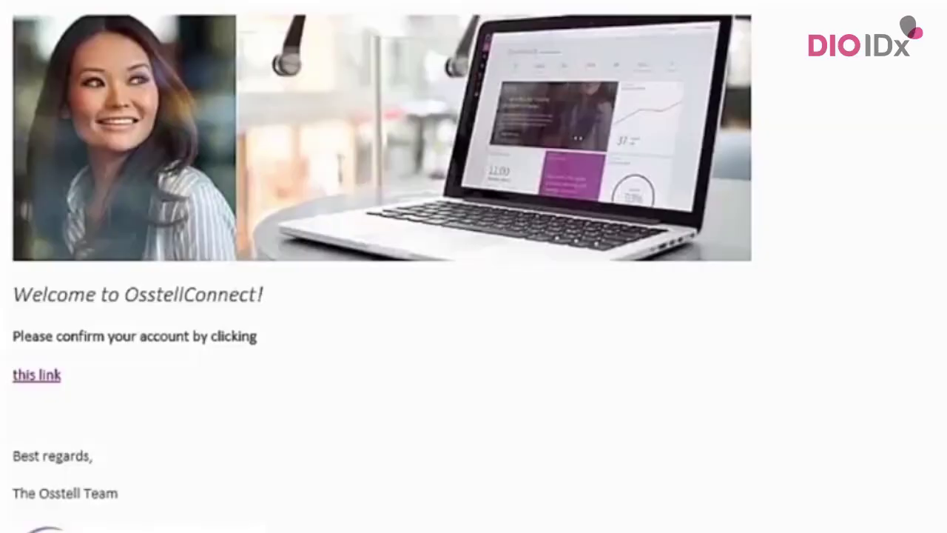
pyautogui.click(50, 376)
# - Log in to OsstellConnect with the new account's e-mail and password
pyautogui.click(406, 233)
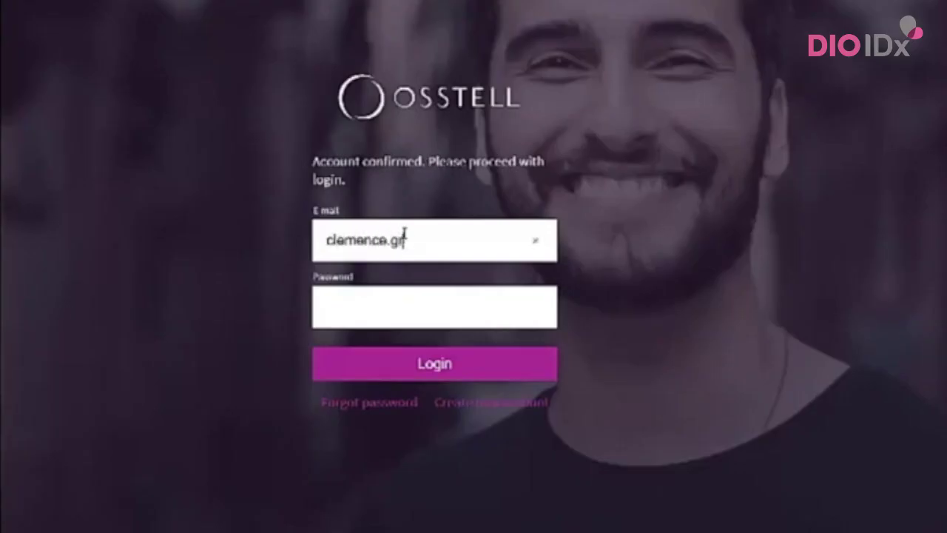
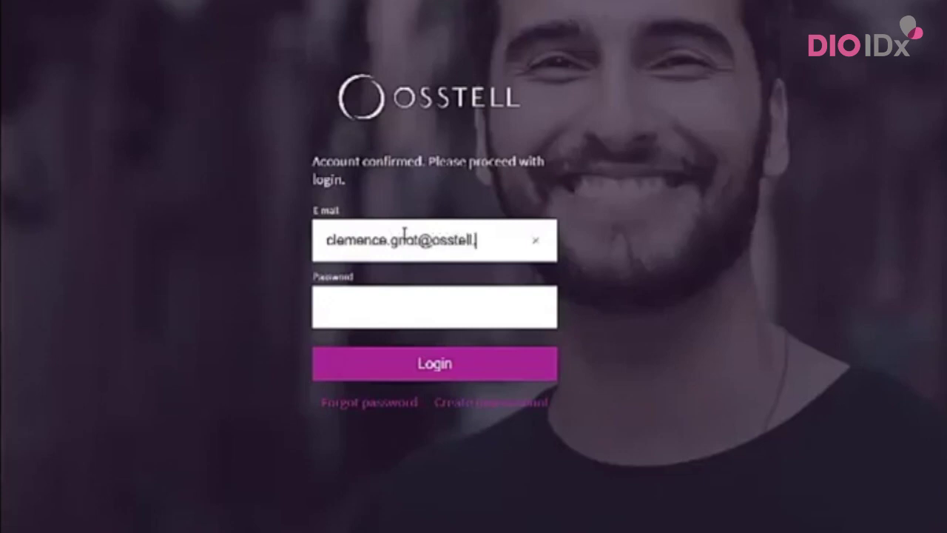
pyautogui.click(387, 300)
pyautogui.hotkey('ctrl', 'v')
pyautogui.click(391, 373)
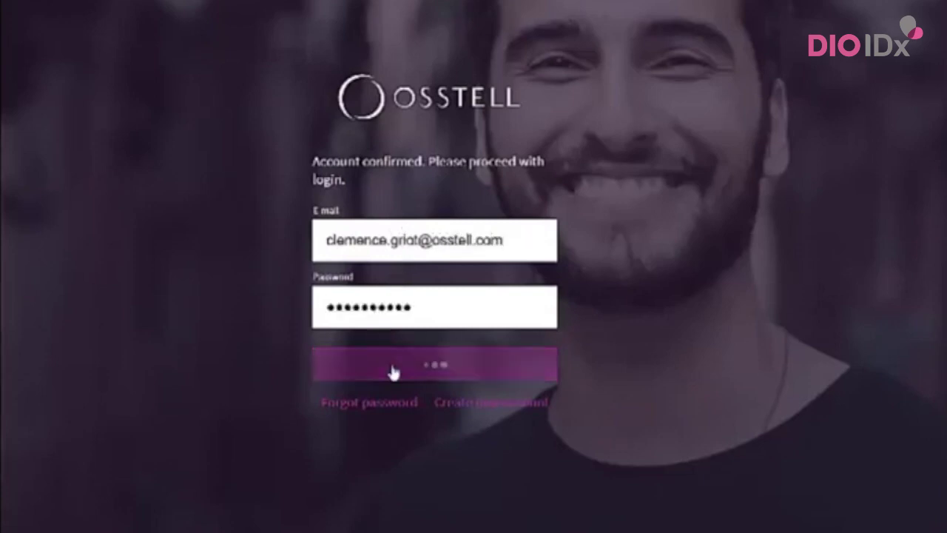
# - Enter the user's first and last name, General Dentist, clinic Osstell with 2-5 practitioners
pyautogui.click(387, 169)
pyautogui.click(509, 177)
pyautogui.click(348, 247)
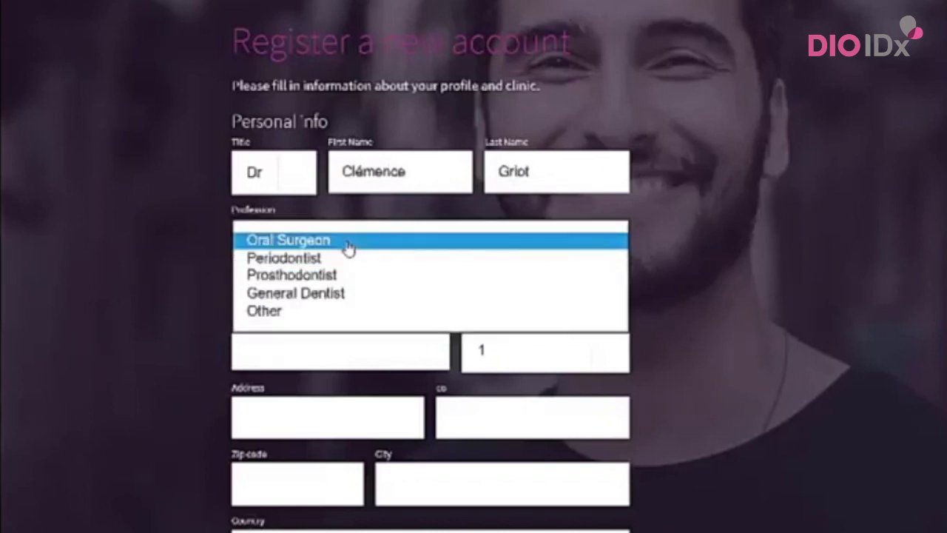
pyautogui.click(348, 296)
pyautogui.click(327, 345)
pyautogui.write('Osstell')
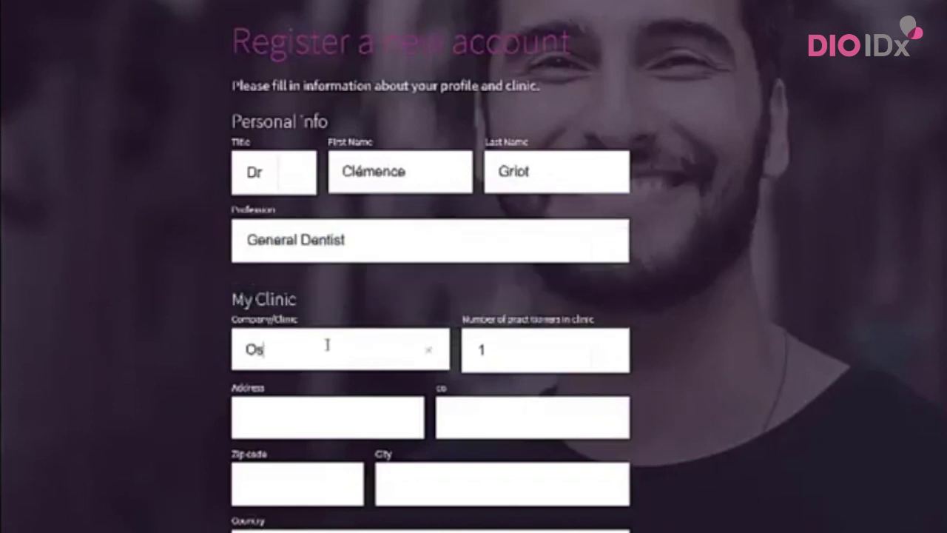
pyautogui.click(490, 356)
pyautogui.click(489, 362)
# - Fill in the clinic's street address, zip code and city, choose Sweden, and submit
pyautogui.click(321, 419)
pyautogui.write('Stampgatan 14')
pyautogui.click(302, 479)
pyautogui.write('41101')
pyautogui.click(398, 489)
pyautogui.write('Gothenburg')
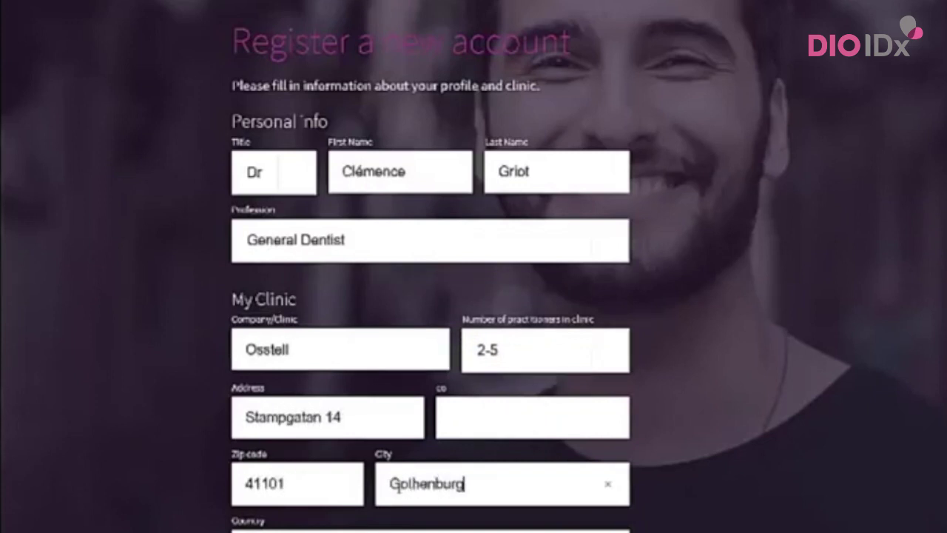
pyautogui.scroll(-3, 374, 447)
pyautogui.click(374, 448)
pyautogui.click(370, 484)
pyautogui.click(367, 516)
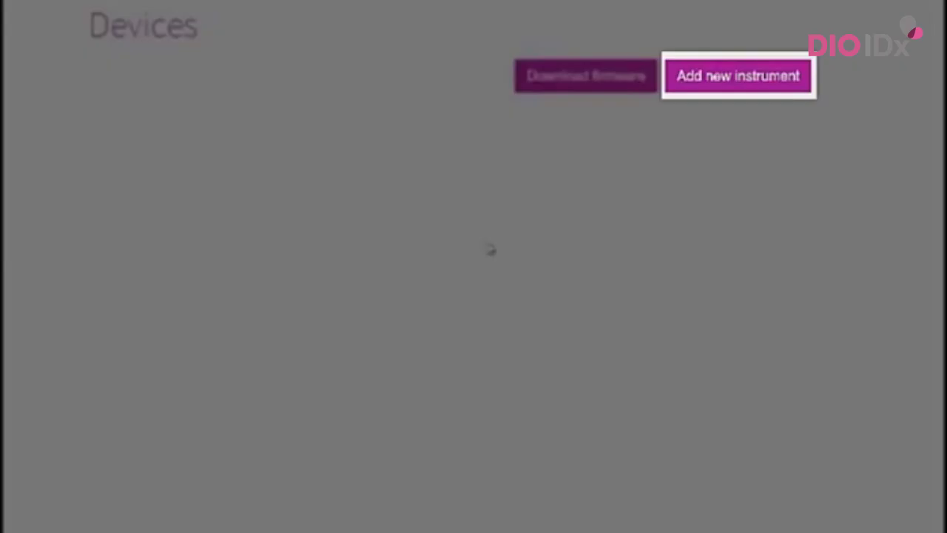
# - Add instrument serial number 00011 with the device's registration code to obtain a PUK
pyautogui.click(734, 90)
pyautogui.click(735, 90)
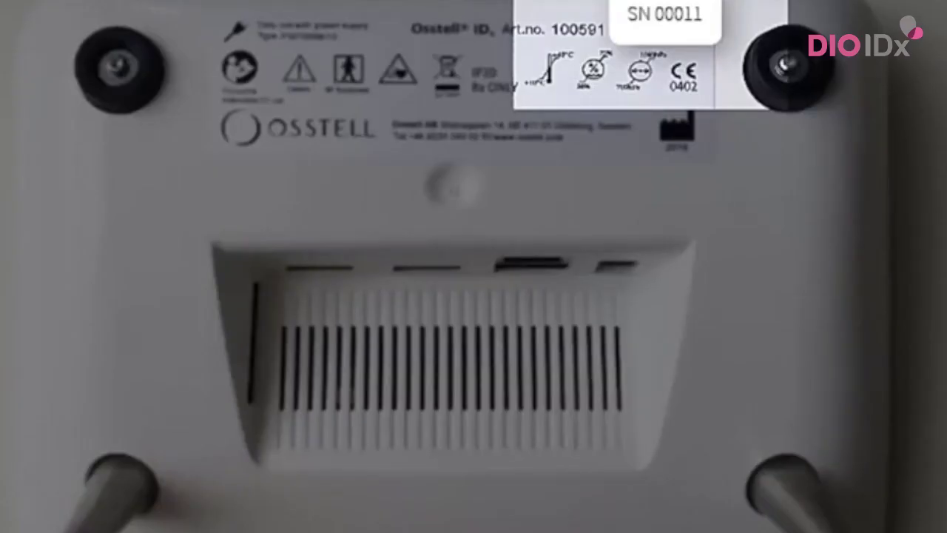
pyautogui.write('000')
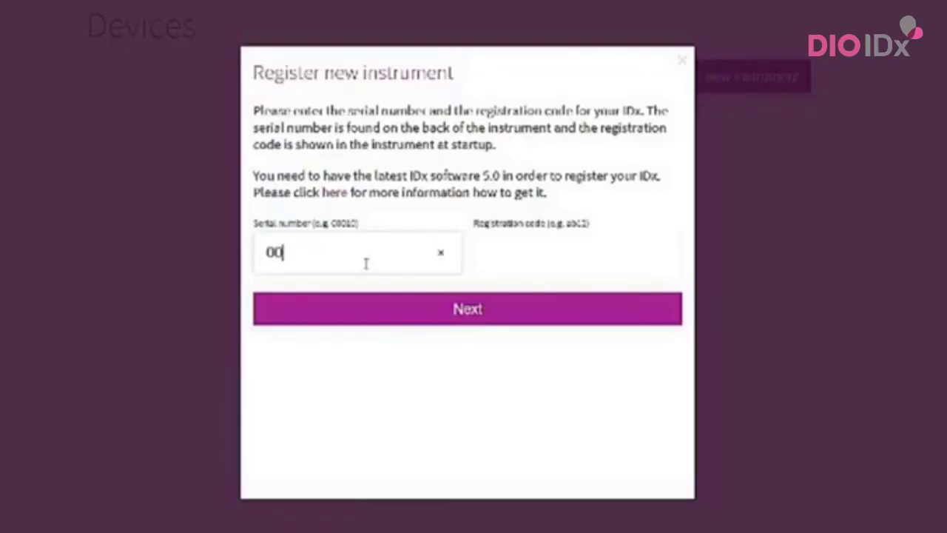
pyautogui.write('11')
pyautogui.click(509, 259)
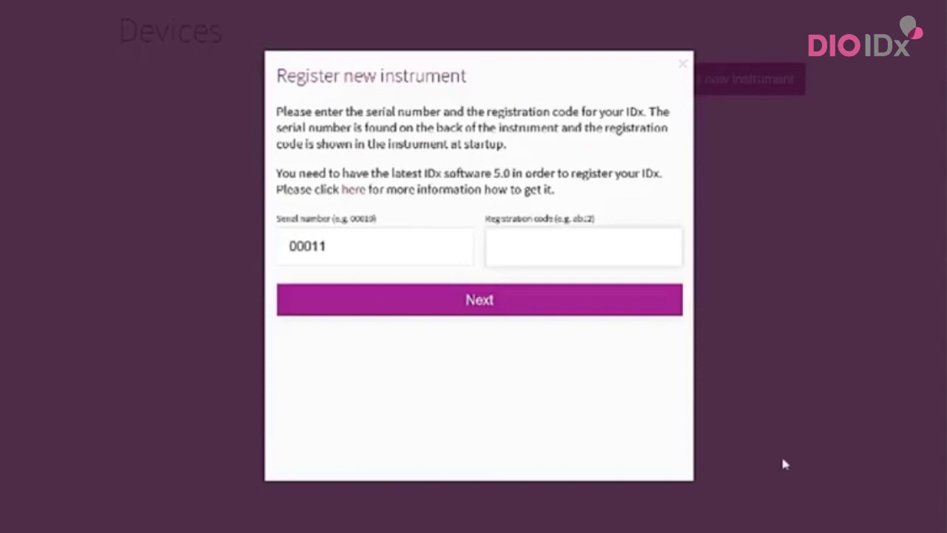
pyautogui.click(527, 247)
pyautogui.write('a4c4')
pyautogui.click(516, 306)
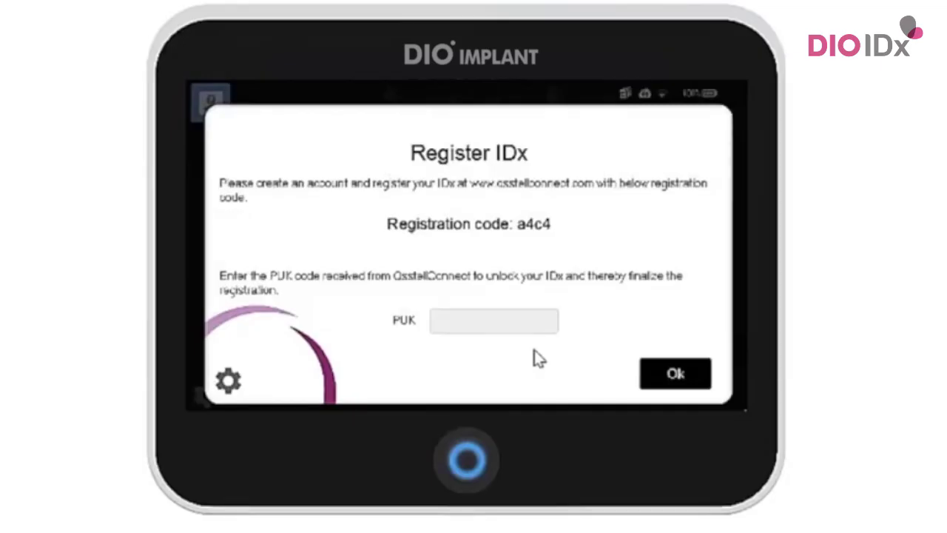
# - Enter the 4-character PUK from OsstellConnect on the IDx and finalise registration
pyautogui.click(494, 321)
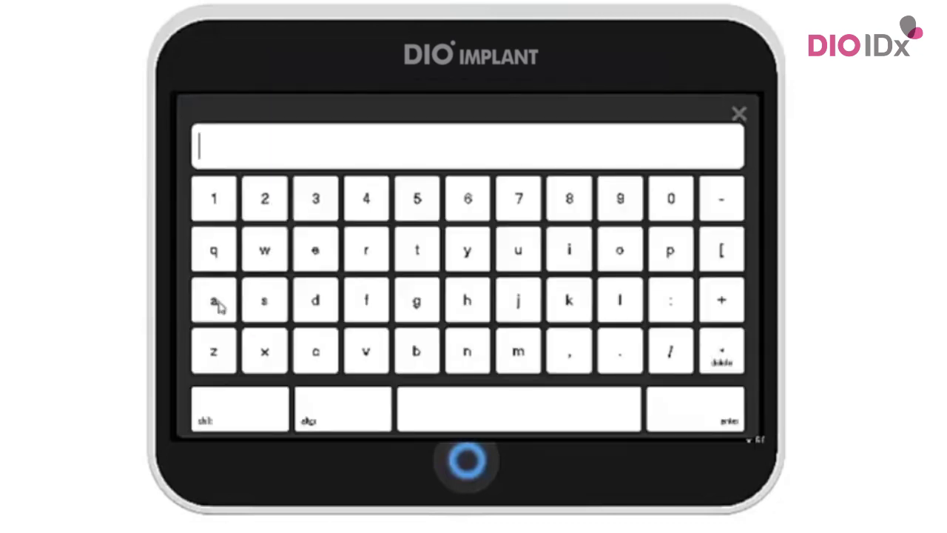
pyautogui.click(215, 302)
pyautogui.click(256, 213)
pyautogui.click(668, 208)
pyautogui.click(525, 210)
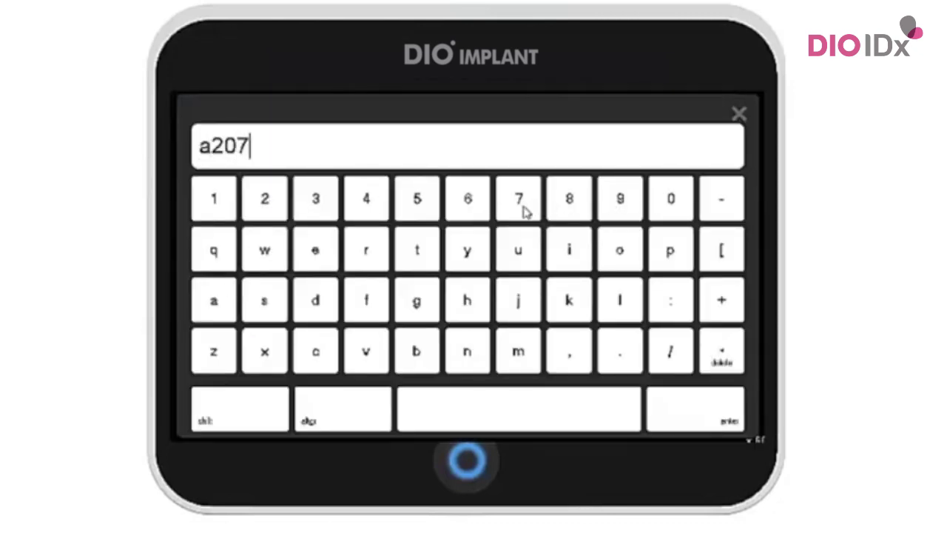
pyautogui.click(682, 418)
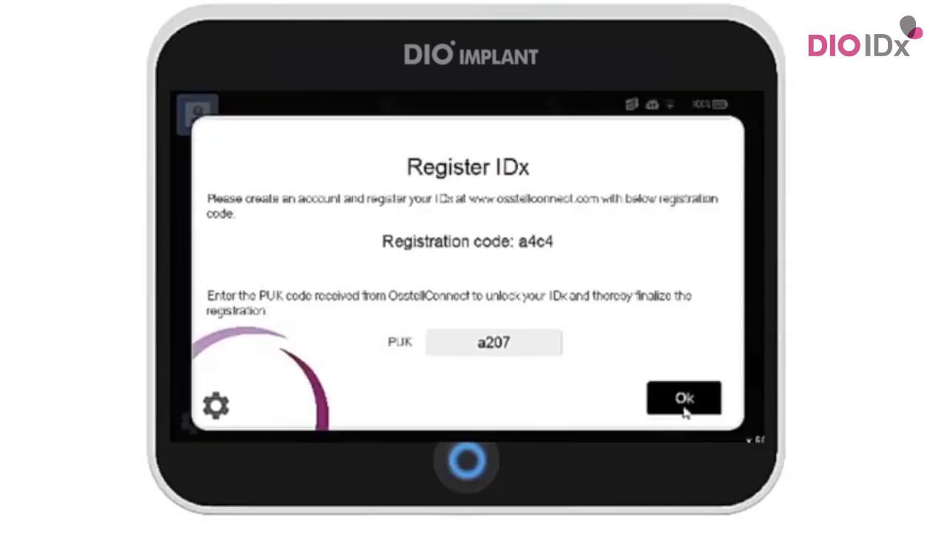
pyautogui.click(683, 407)
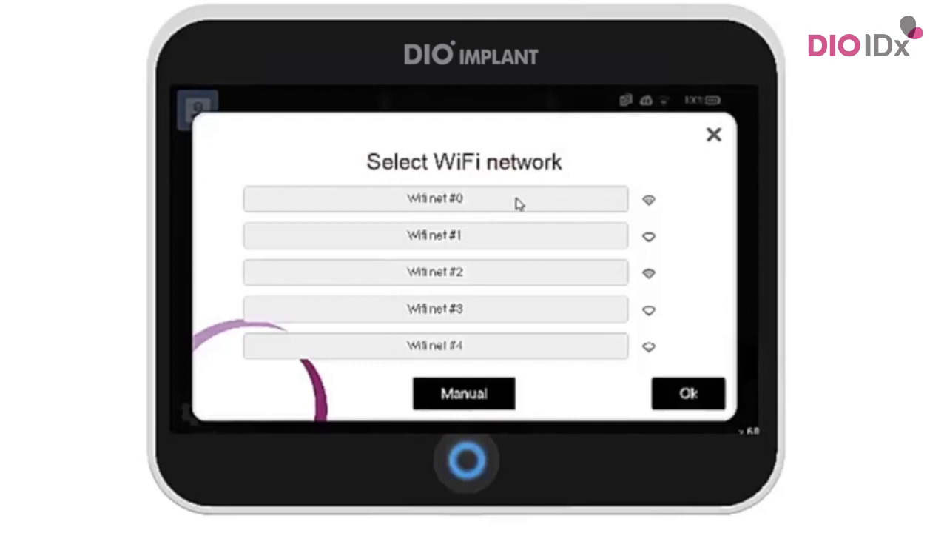
# - Join Wifi net #0 by entering its password and confirming
pyautogui.click(518, 202)
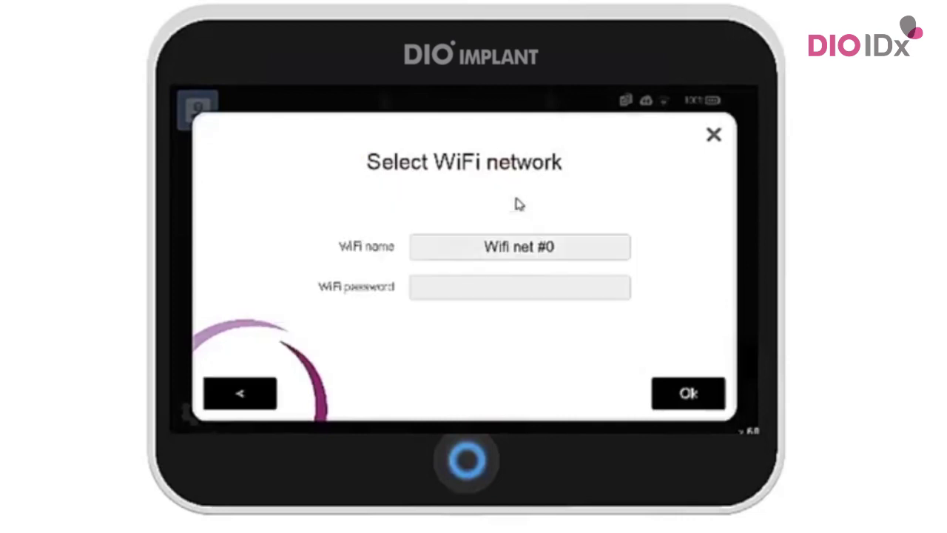
pyautogui.click(503, 289)
pyautogui.click(217, 208)
pyautogui.click(218, 208)
pyautogui.click(218, 209)
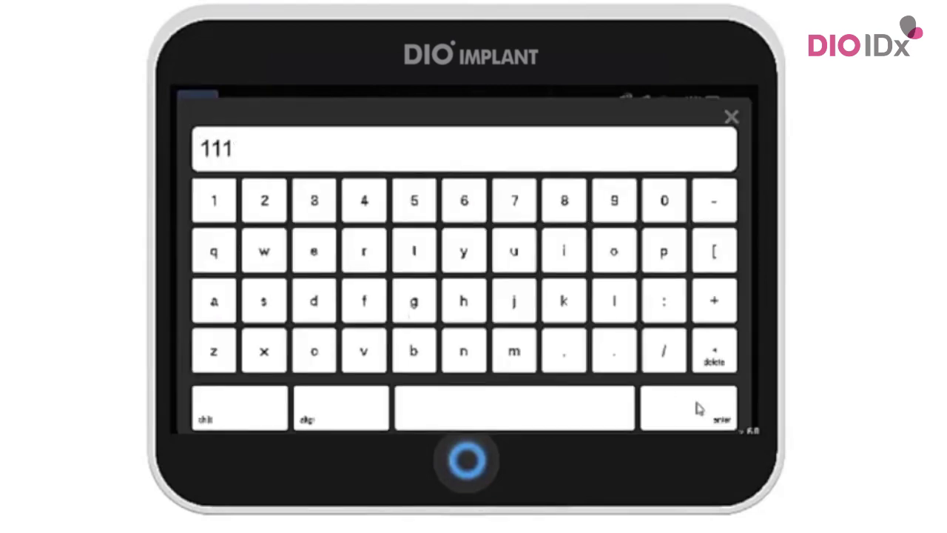
pyautogui.click(698, 410)
pyautogui.click(698, 400)
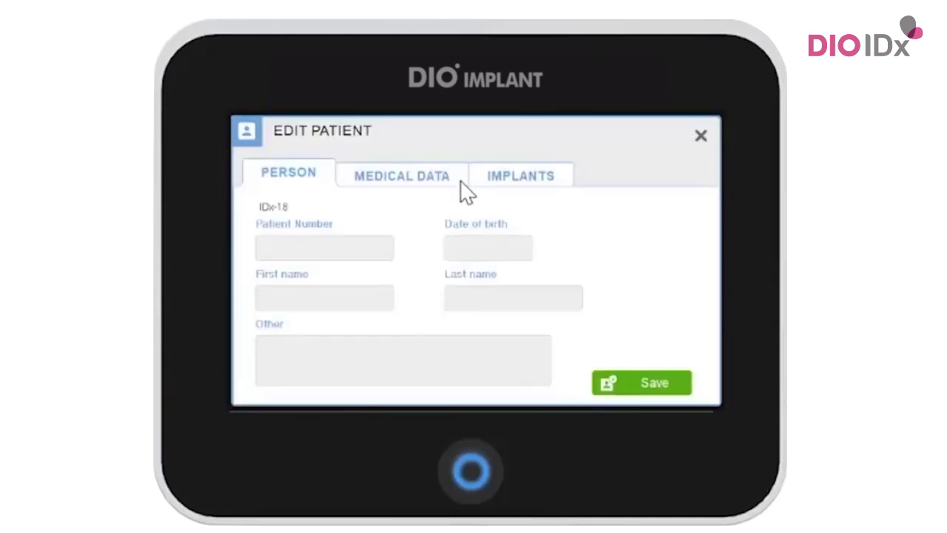
# - Enter the 6-digit patient number
pyautogui.click(324, 250)
pyautogui.click(433, 225)
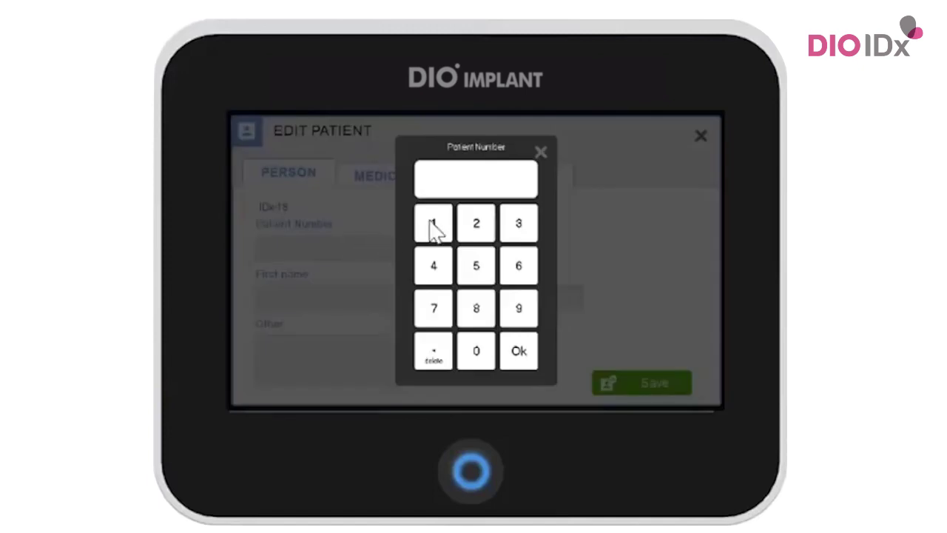
pyautogui.click(476, 224)
pyautogui.click(528, 231)
pyautogui.click(437, 268)
pyautogui.click(477, 266)
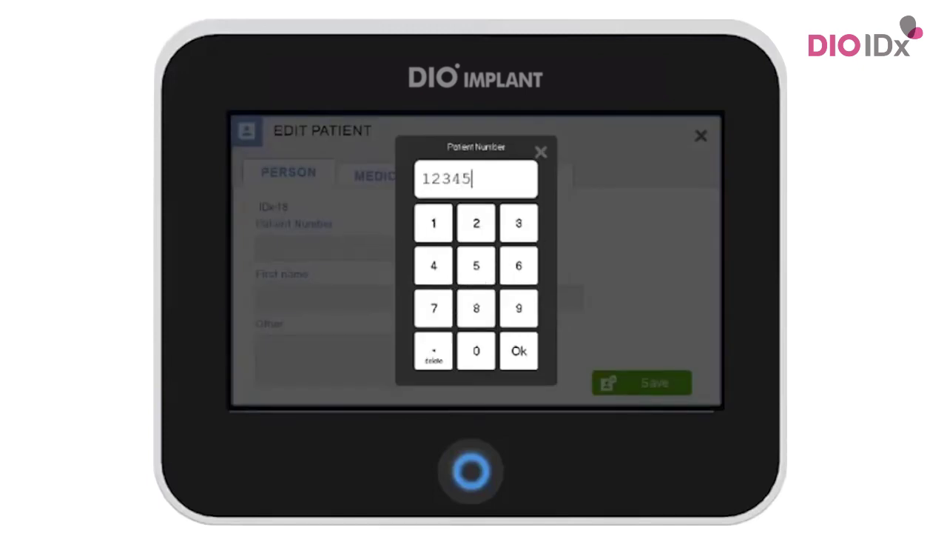
pyautogui.click(516, 271)
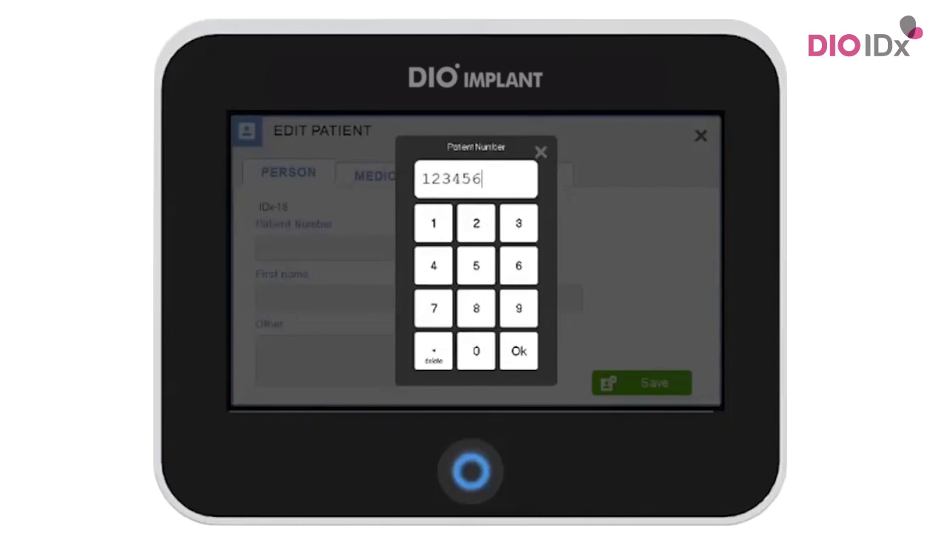
pyautogui.click(523, 355)
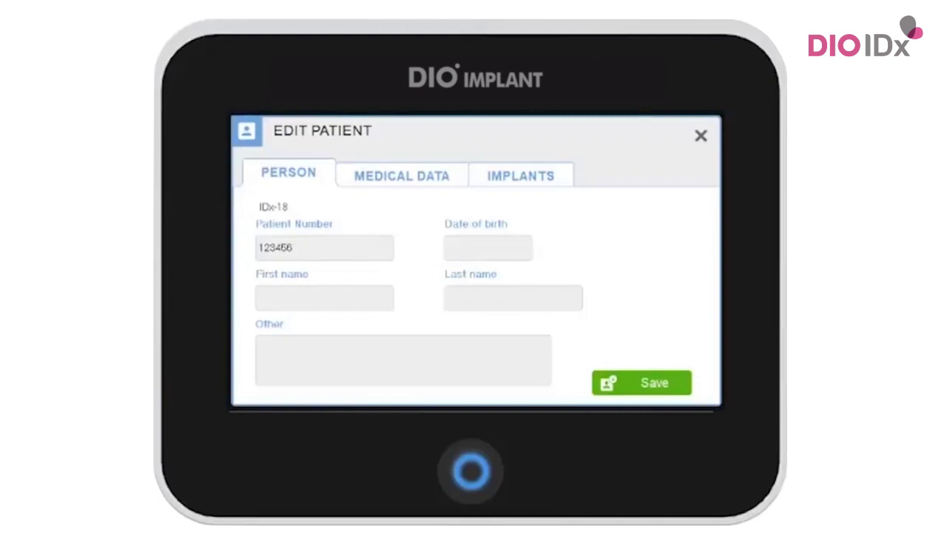
# - Enter the patient's 8-digit date of birth
pyautogui.click(500, 255)
pyautogui.click(434, 222)
pyautogui.click(519, 308)
pyautogui.click(477, 307)
pyautogui.click(477, 351)
pyautogui.click(476, 351)
pyautogui.click(476, 308)
pyautogui.click(476, 350)
pyautogui.click(518, 307)
pyautogui.click(524, 349)
# - Enter the patient's first name
pyautogui.click(341, 307)
pyautogui.click(518, 289)
pyautogui.click(604, 247)
pyautogui.click(475, 289)
pyautogui.click(476, 333)
pyautogui.click(655, 387)
# - Enter the patient's last name
pyautogui.click(544, 305)
pyautogui.click(518, 290)
pyautogui.click(604, 247)
pyautogui.click(475, 289)
pyautogui.click(476, 332)
pyautogui.click(305, 290)
pyautogui.click(604, 247)
pyautogui.click(474, 345)
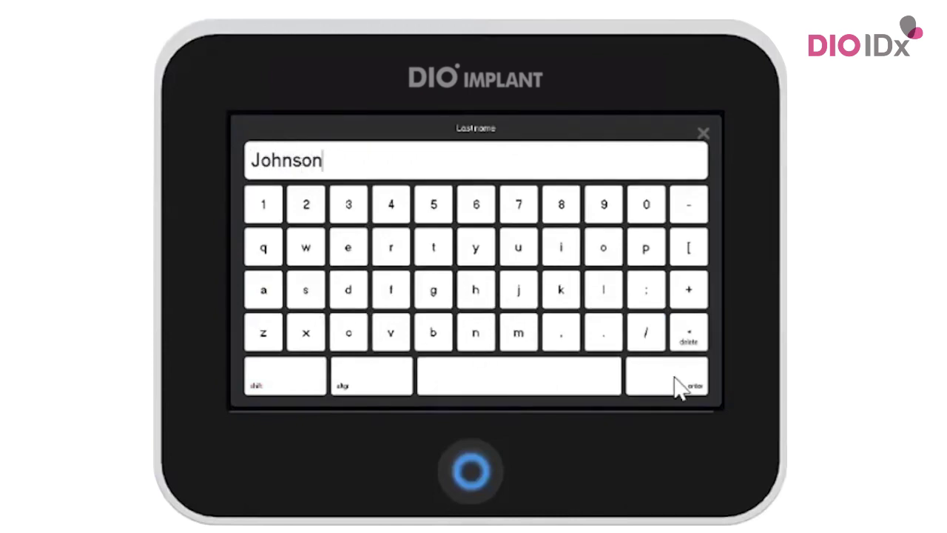
pyautogui.click(678, 385)
# - Tick Smoker and Bruxist under Medical Data, then show the Implants section
pyautogui.click(405, 178)
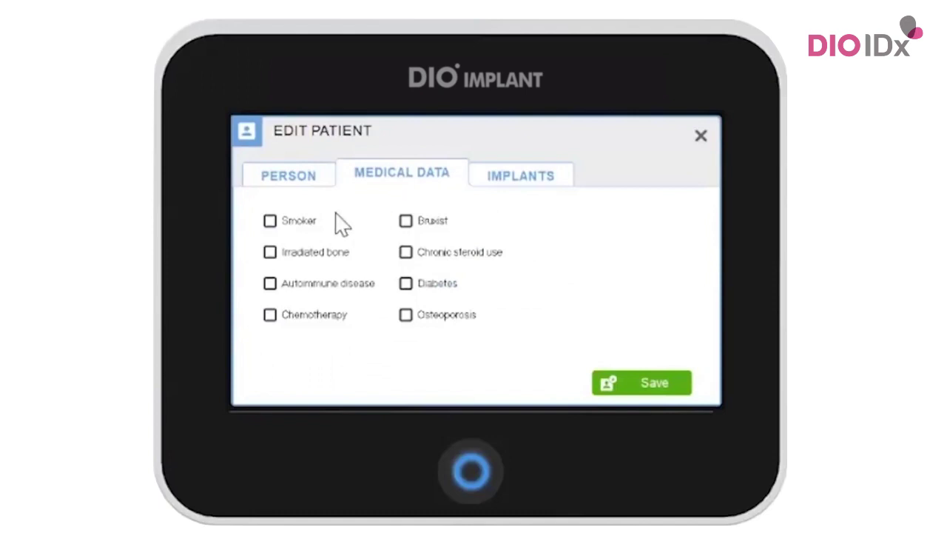
pyautogui.click(271, 223)
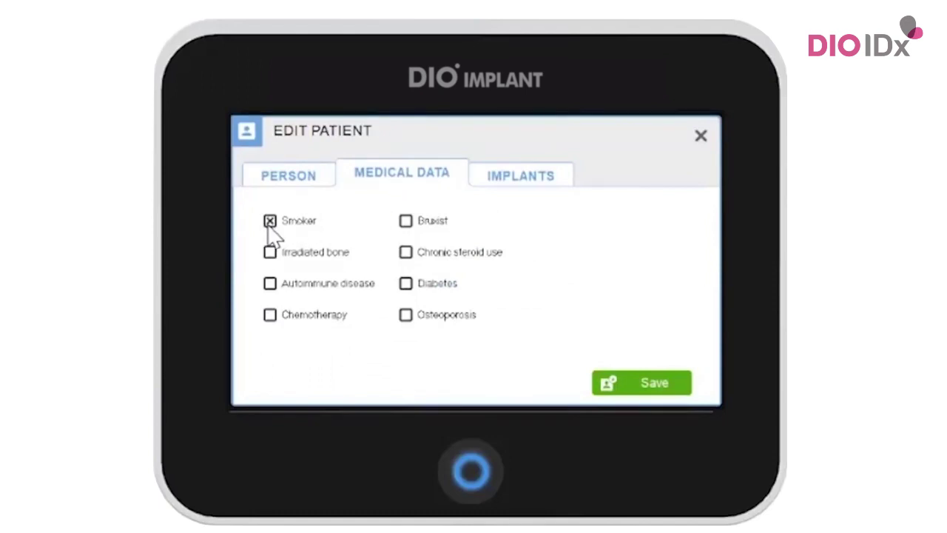
pyautogui.click(407, 222)
pyautogui.click(535, 191)
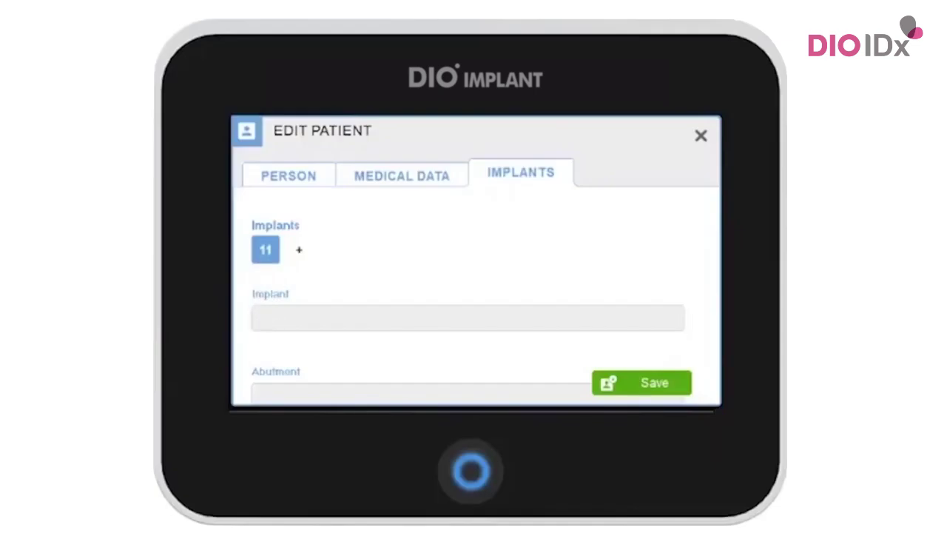
# - Give site 11 an ALPHATECH Ø4.3 implant (SmartPeg Type 46) with a Single prosthetic solution
pyautogui.click(272, 309)
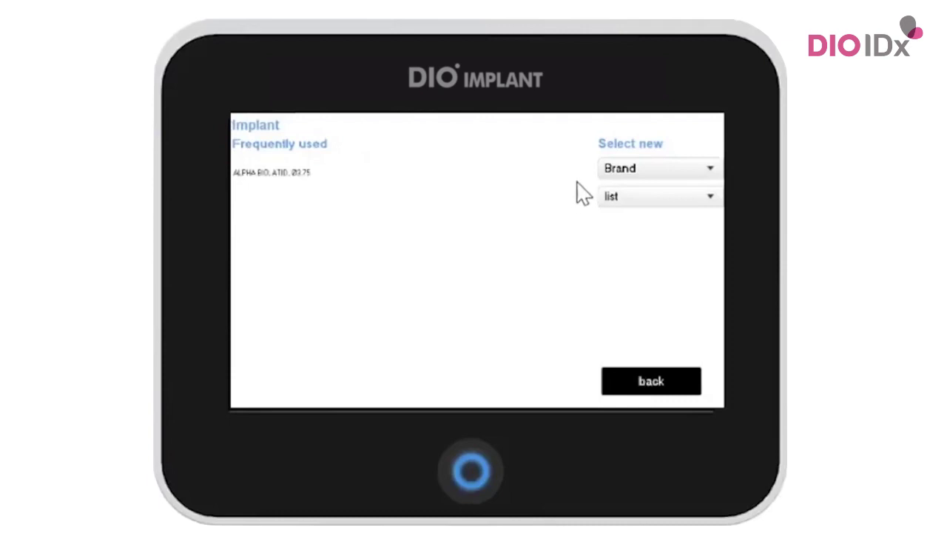
pyautogui.click(618, 170)
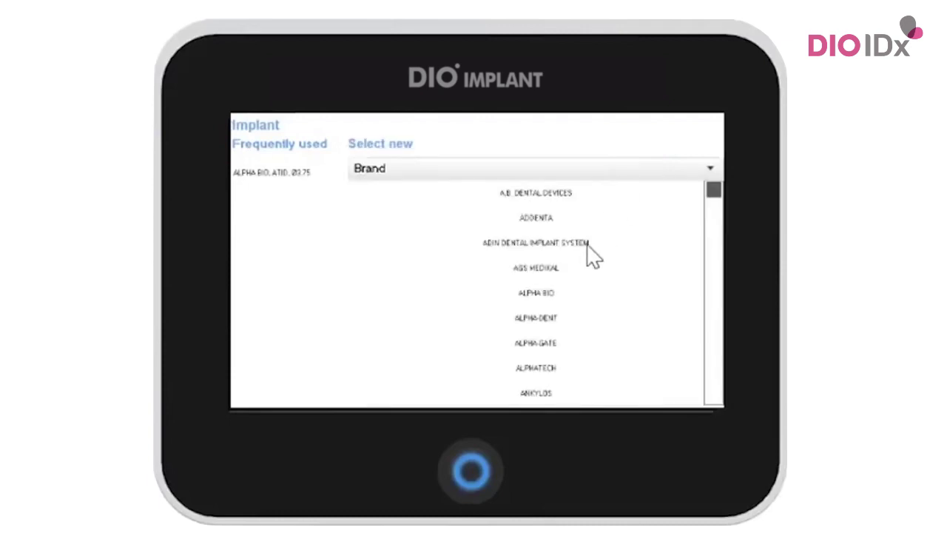
pyautogui.scroll(-1, 555, 340)
pyautogui.click(552, 345)
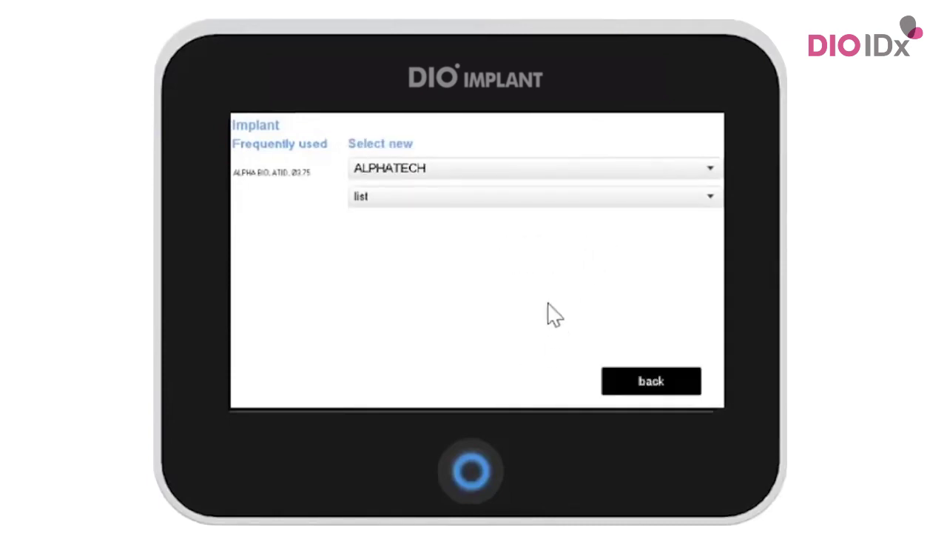
pyautogui.click(529, 196)
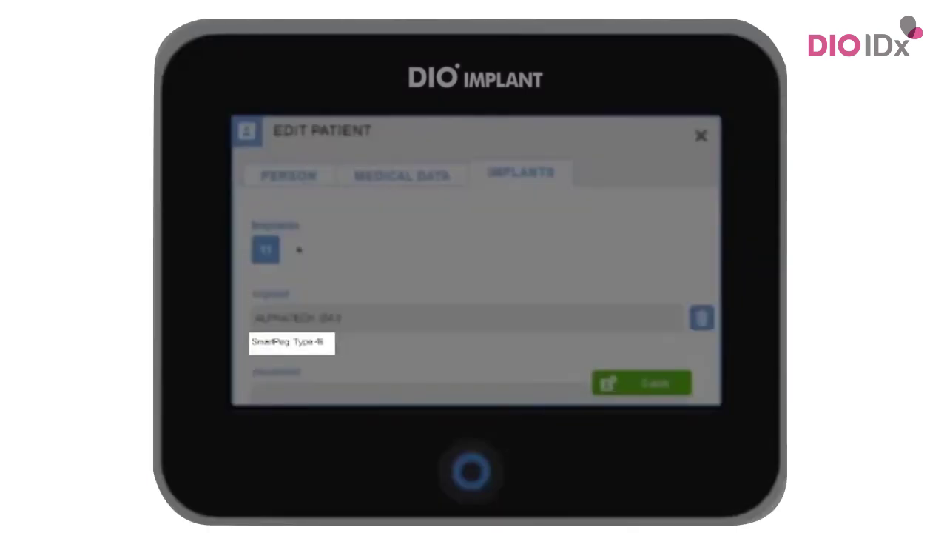
pyautogui.scroll(-2, 529, 271)
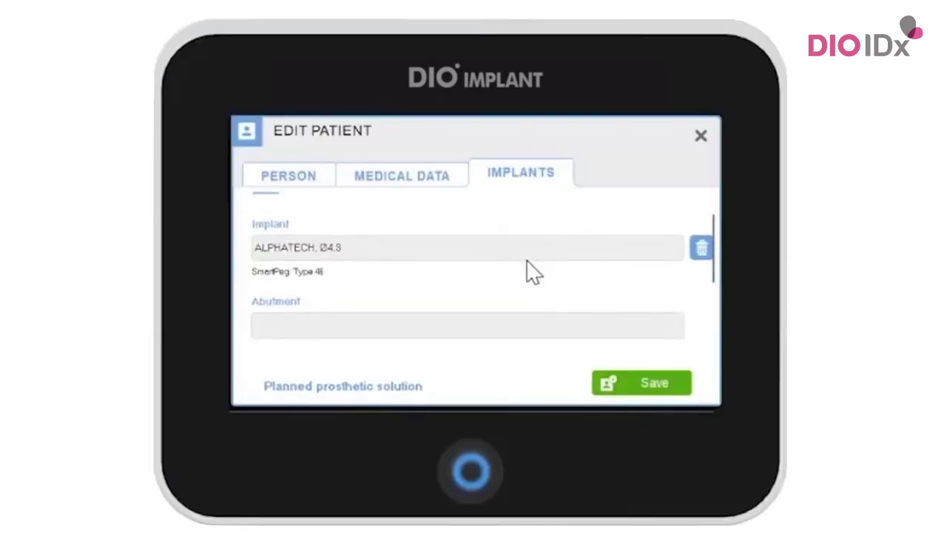
pyautogui.scroll(-2, 528, 271)
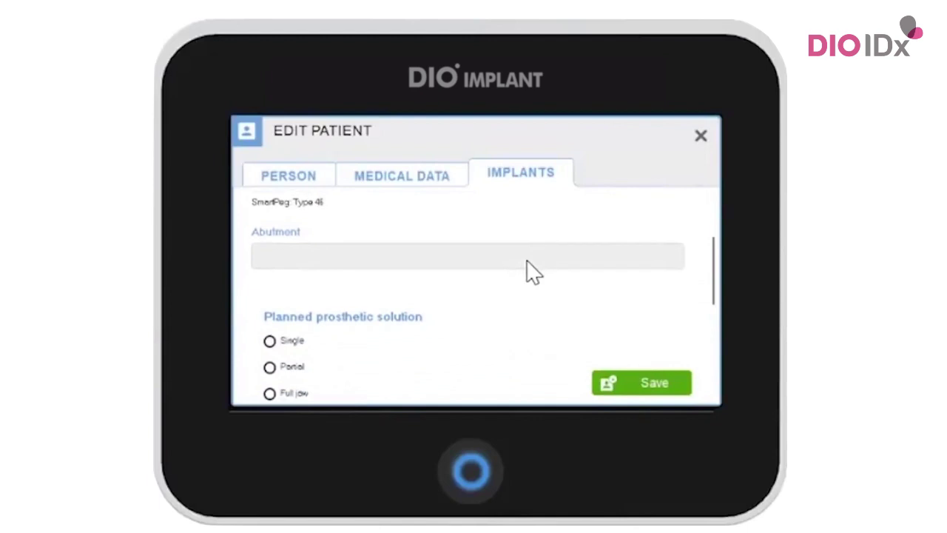
pyautogui.click(269, 341)
# - Save the patient, then measure tooth 11 (ISQ MD 56, BL 54) and save it
pyautogui.click(635, 386)
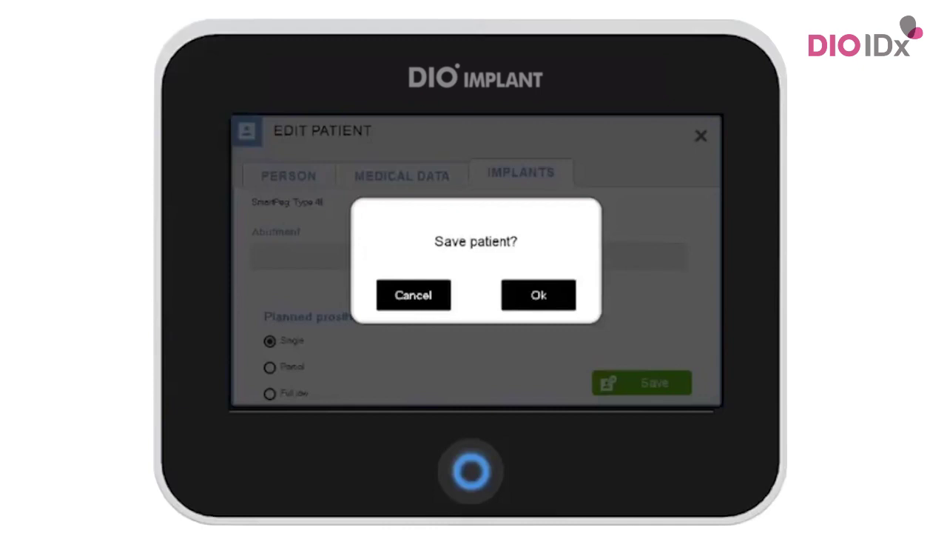
pyautogui.click(552, 302)
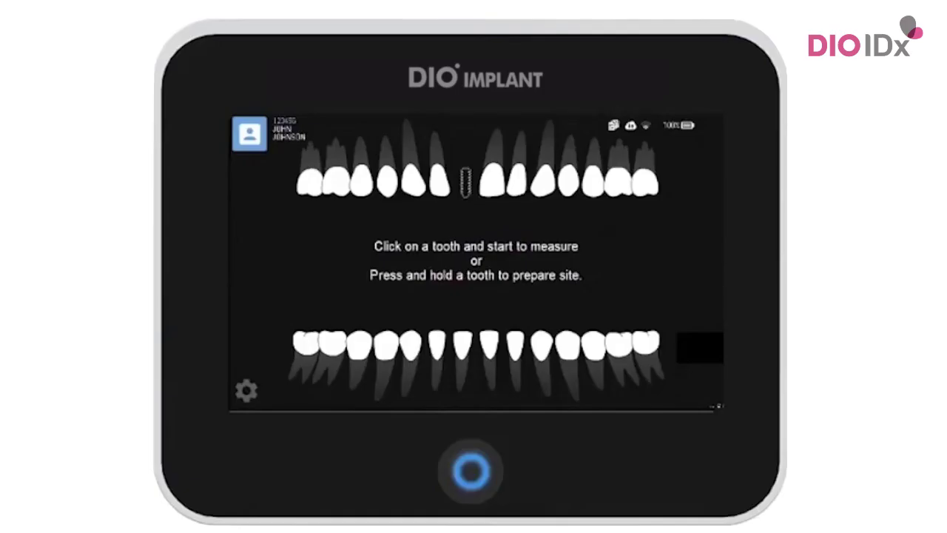
pyautogui.click(464, 183)
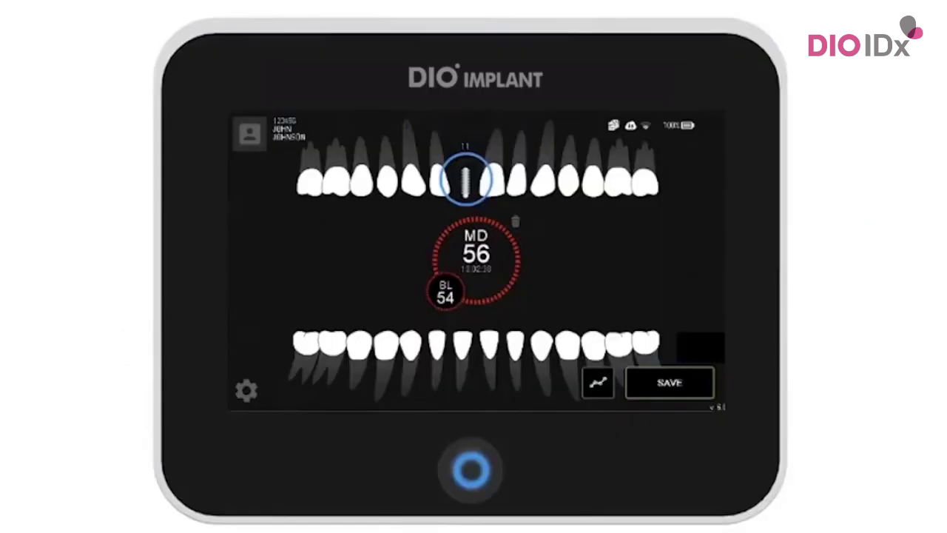
pyautogui.click(683, 379)
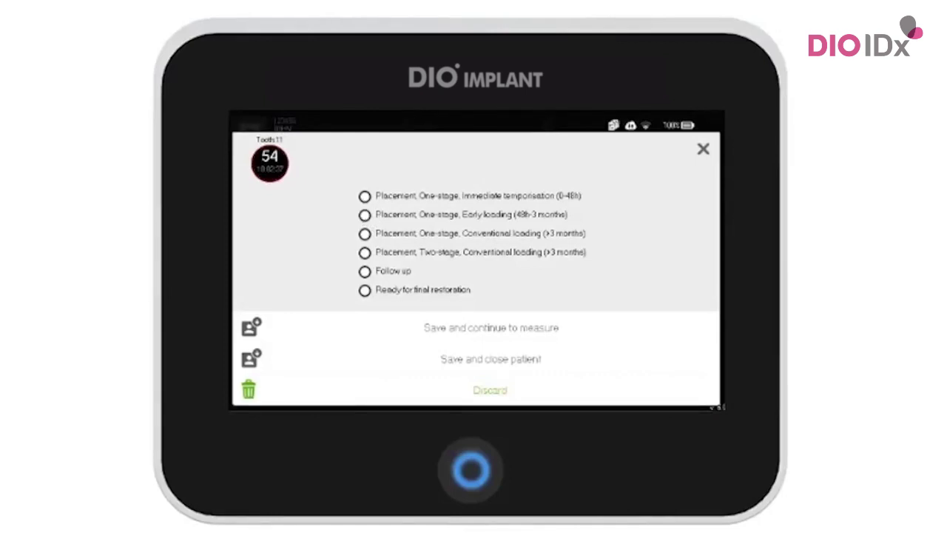
# - Save the tooth 11 measurement as Placement, One-stage, Immediate temporisation (0-48h) and close the patient
pyautogui.click(364, 197)
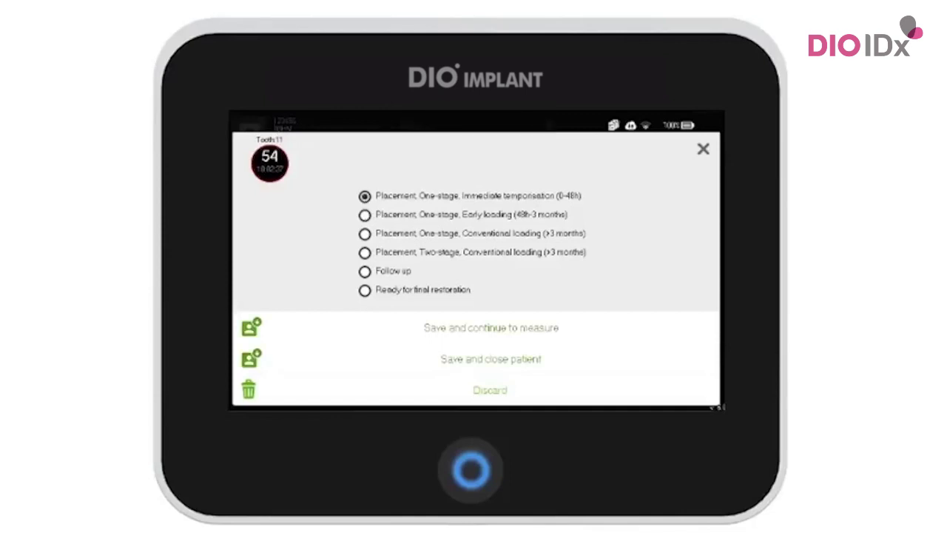
pyautogui.click(436, 361)
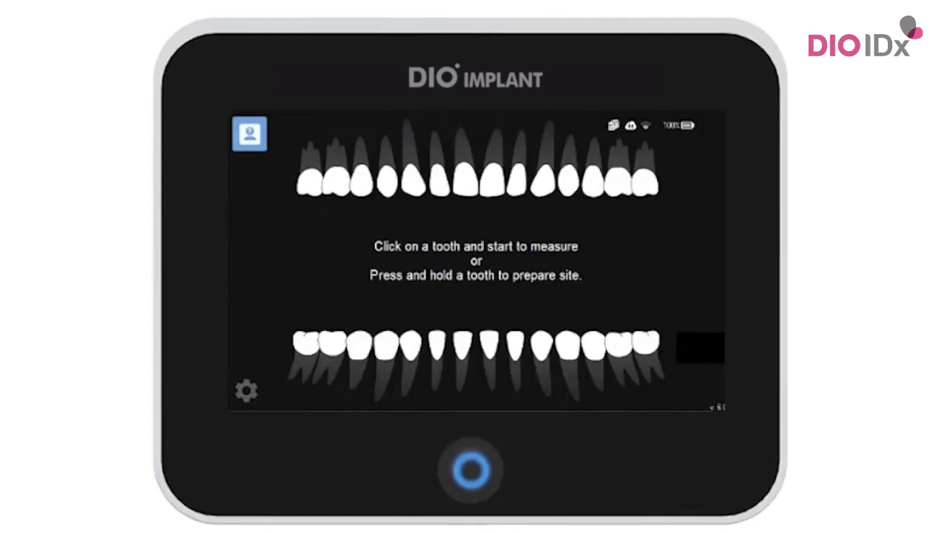
# - Find the saved patient by patient number in DIO IDx, then view OsstellConnect's synced patient records
pyautogui.click(249, 137)
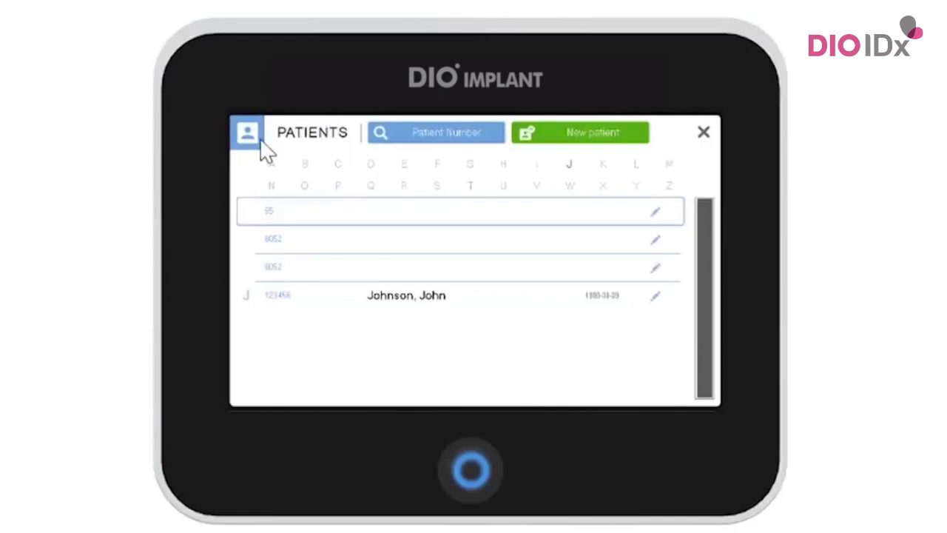
pyautogui.click(403, 148)
pyautogui.click(618, 266)
pyautogui.click(653, 268)
pyautogui.click(687, 268)
pyautogui.click(625, 304)
pyautogui.click(654, 302)
pyautogui.click(688, 301)
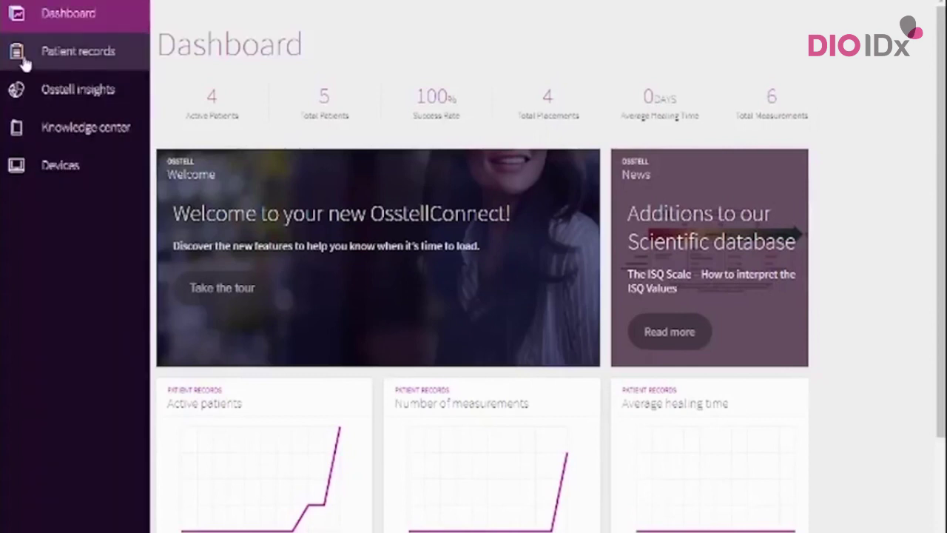
pyautogui.click(22, 61)
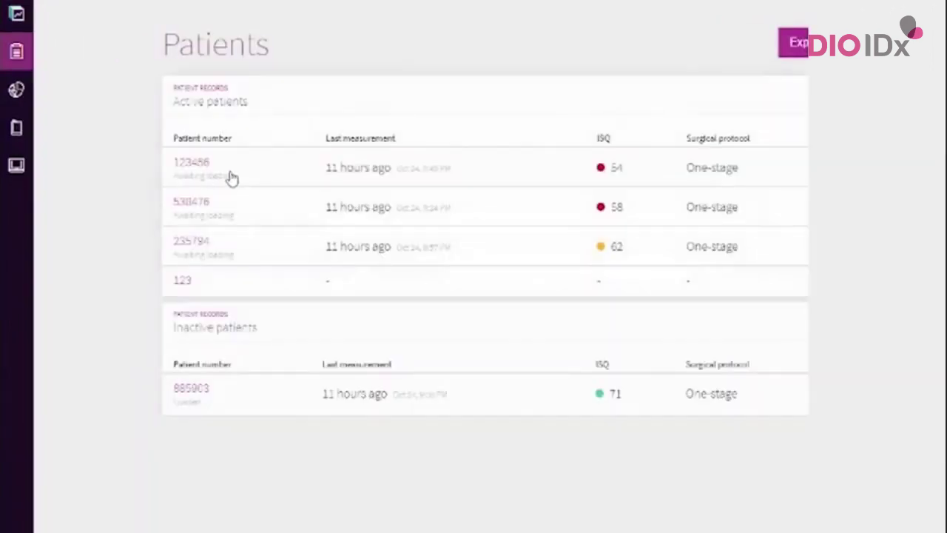